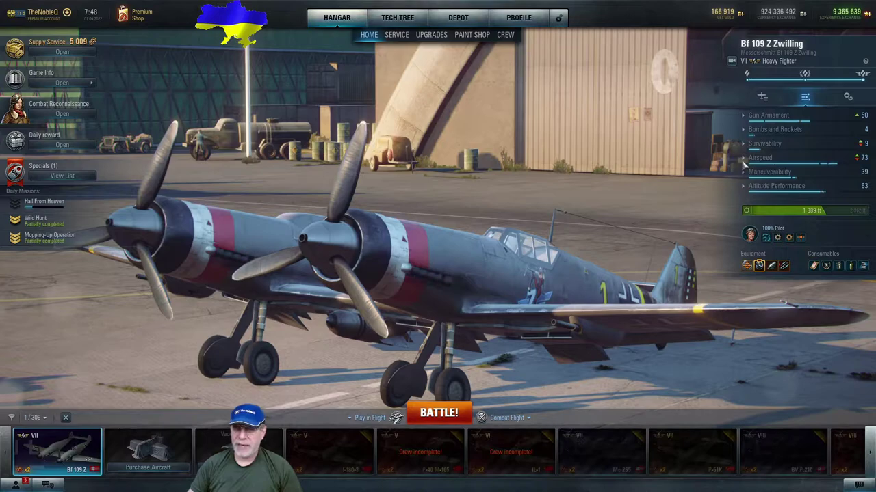
Expand the Bf 109 Z Zwilling's Airspeed stats: 665 cruise, 789 boost, 870 dive km/h.
left_click(747, 157)
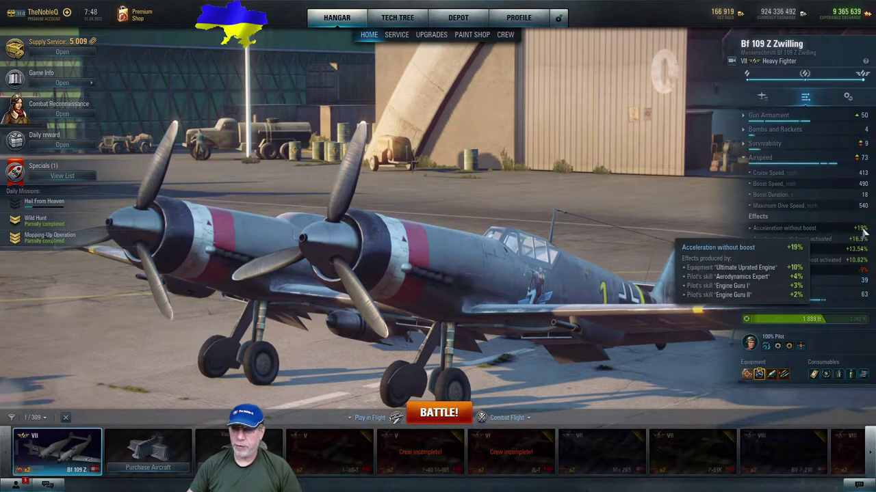
mouse_move(779, 245)
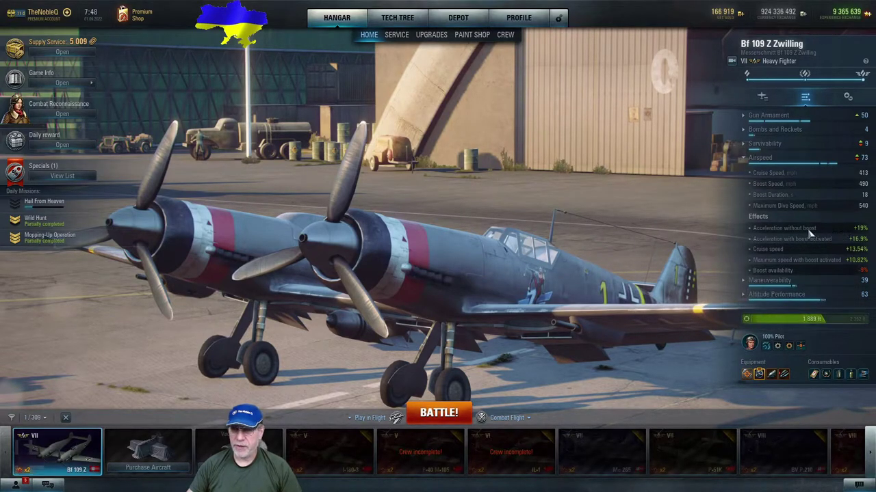
mouse_move(809, 232)
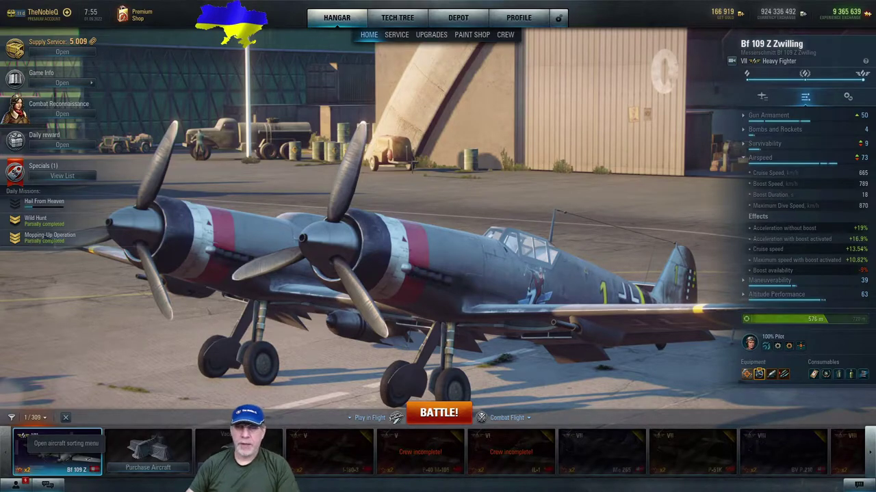
Show the Upgrades view and check the mounted Jumo 213 E-1 engine's specs.
left_click(431, 35)
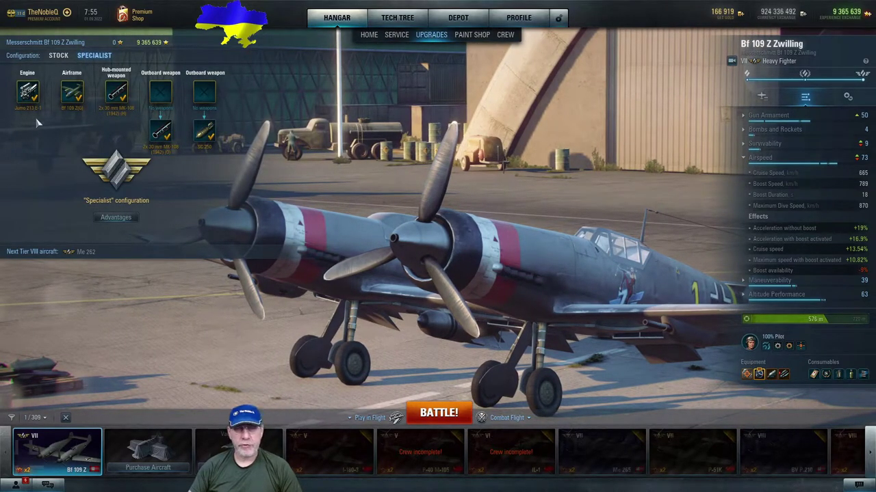
mouse_move(32, 100)
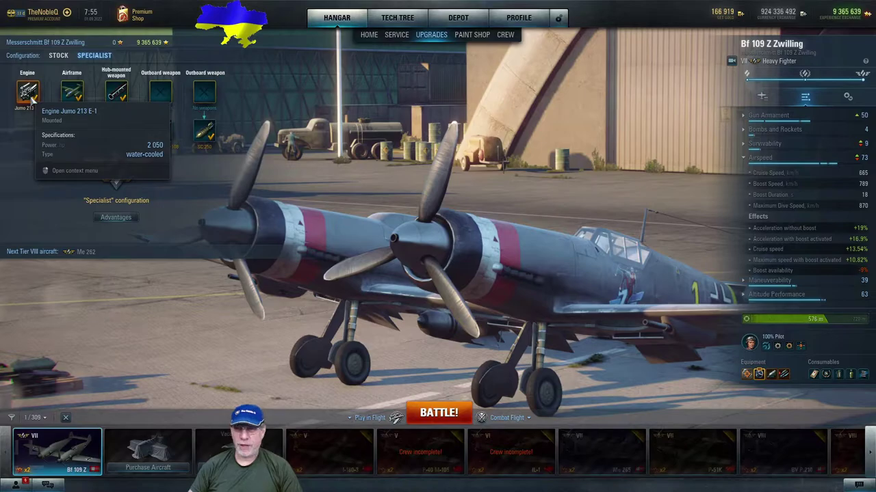
Set the game's measurement system to Imperial in General settings and apply it.
left_click(560, 19)
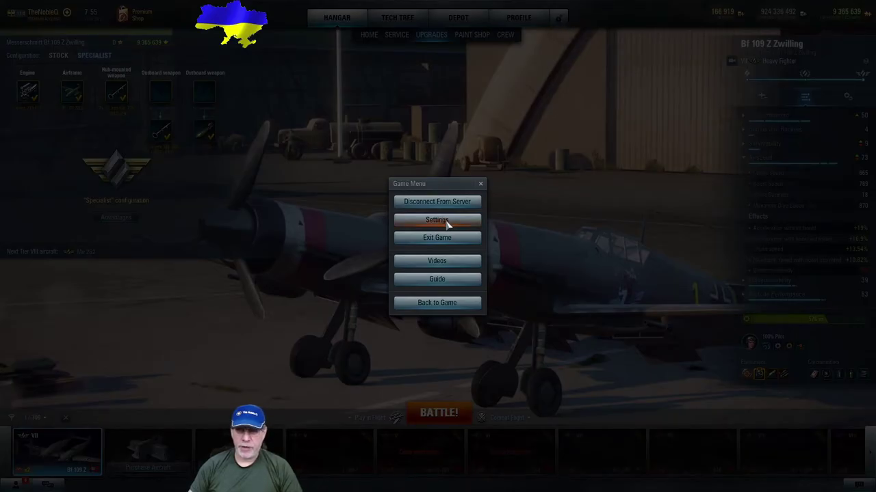
left_click(445, 222)
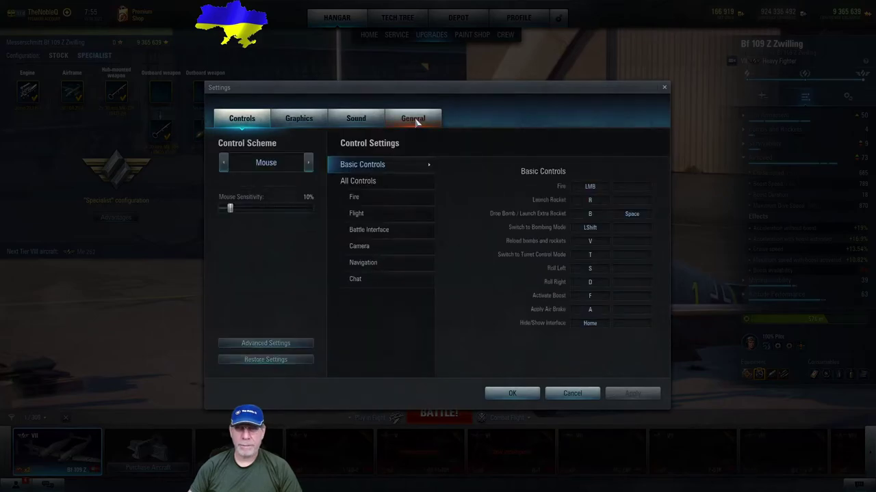
left_click(417, 120)
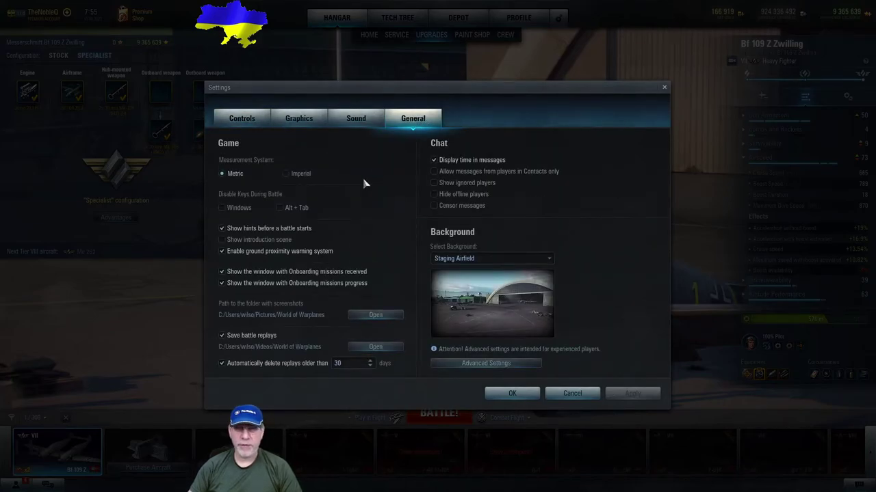
left_click(287, 175)
left_click(635, 396)
left_click(513, 395)
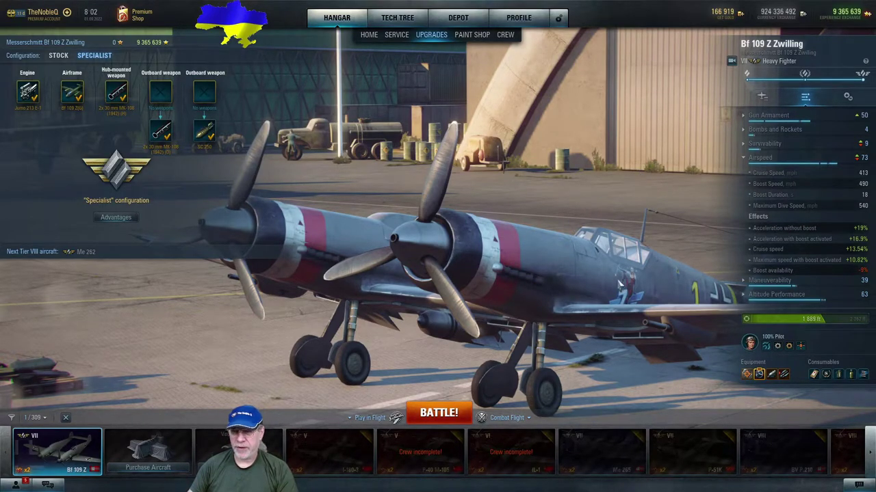
Orbit the hangar camera around the Bf 109 Z.
left_click_drag(507, 264, 497, 171)
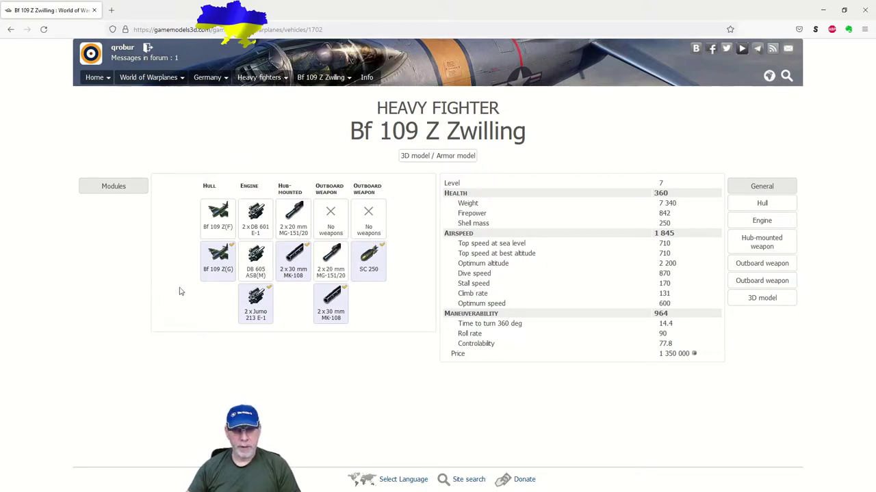
double_click(208, 269)
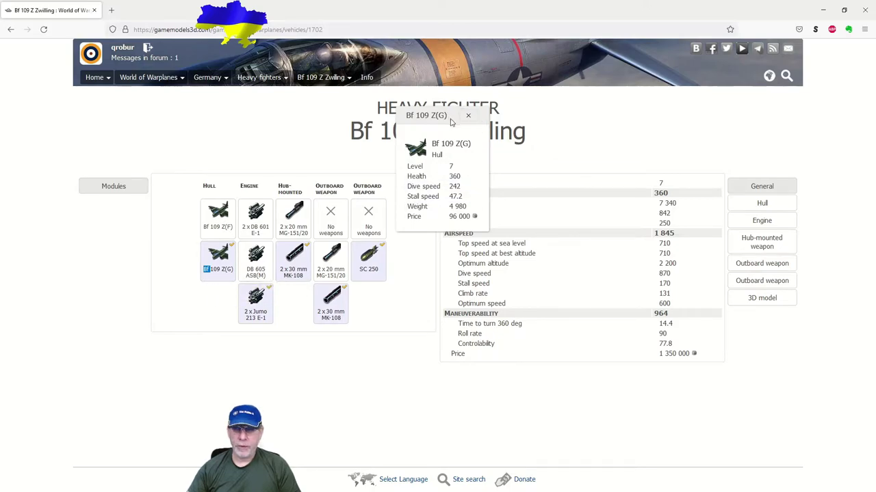
left_click_drag(452, 114, 144, 239)
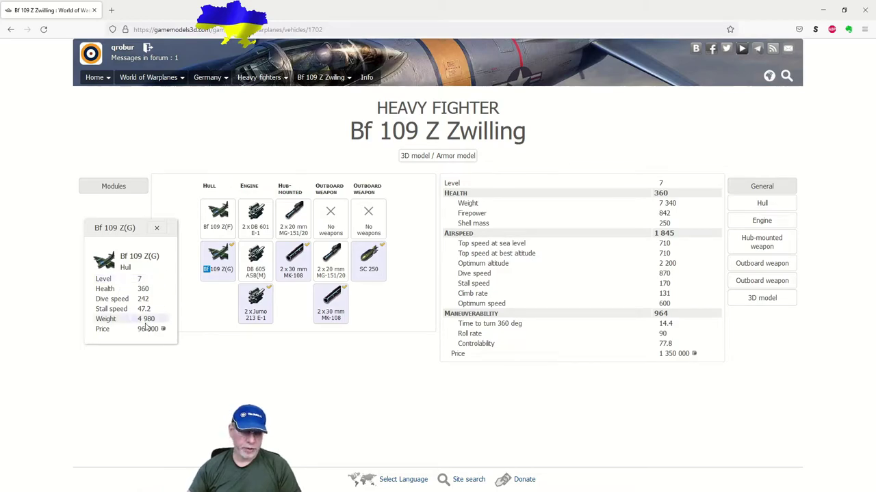
left_click(255, 313)
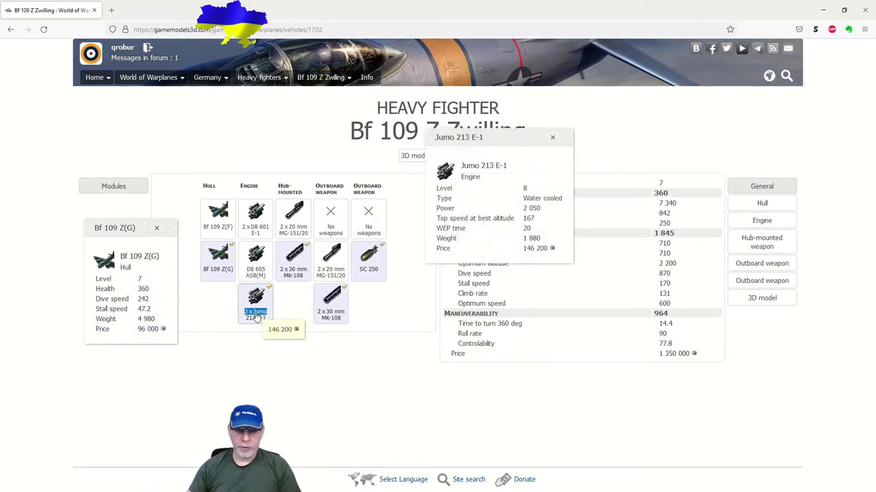
left_click_drag(514, 141, 181, 264)
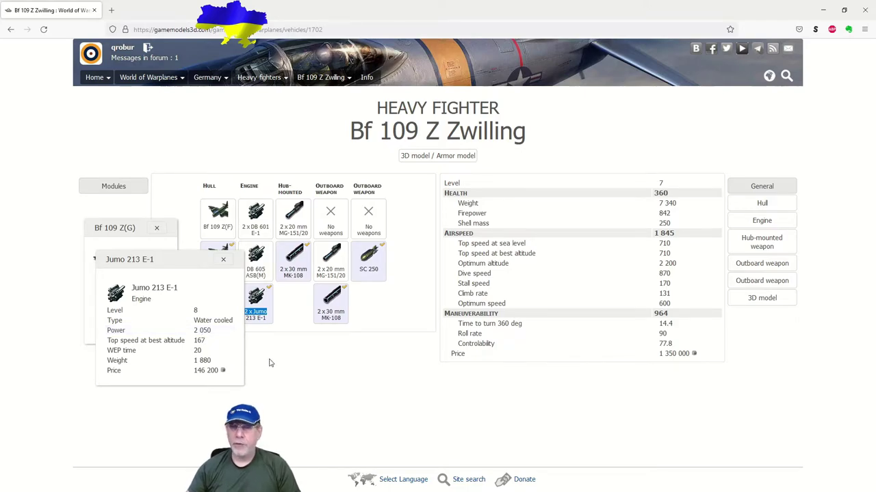
double_click(301, 269)
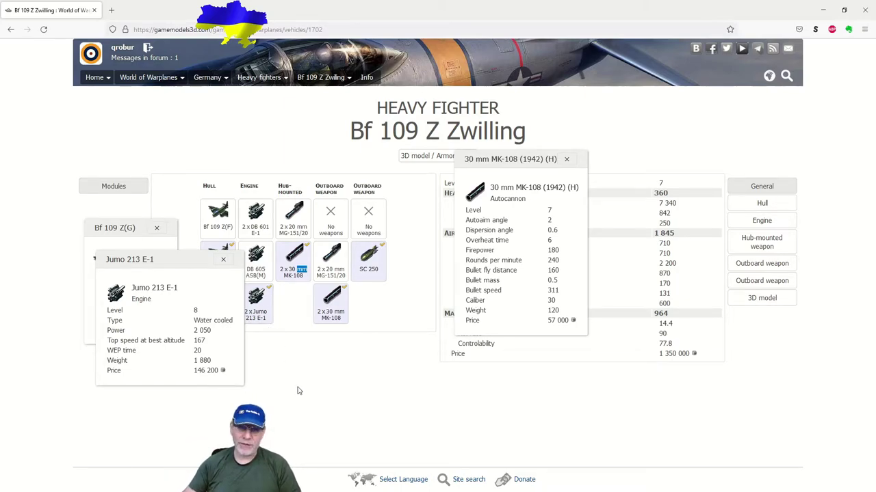
double_click(331, 314)
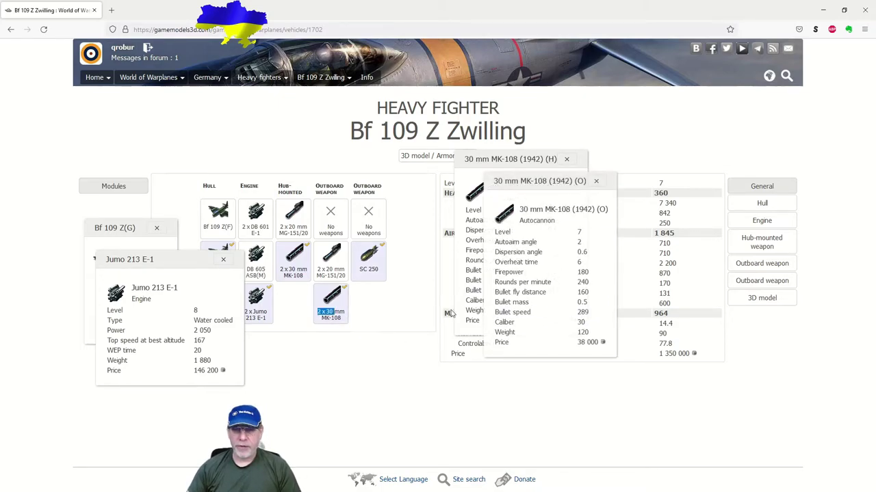
left_click(370, 260)
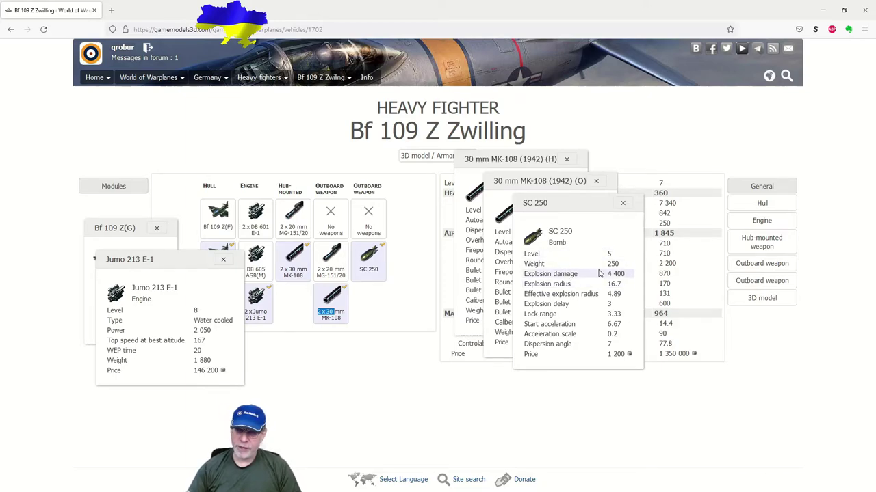
left_click(622, 203)
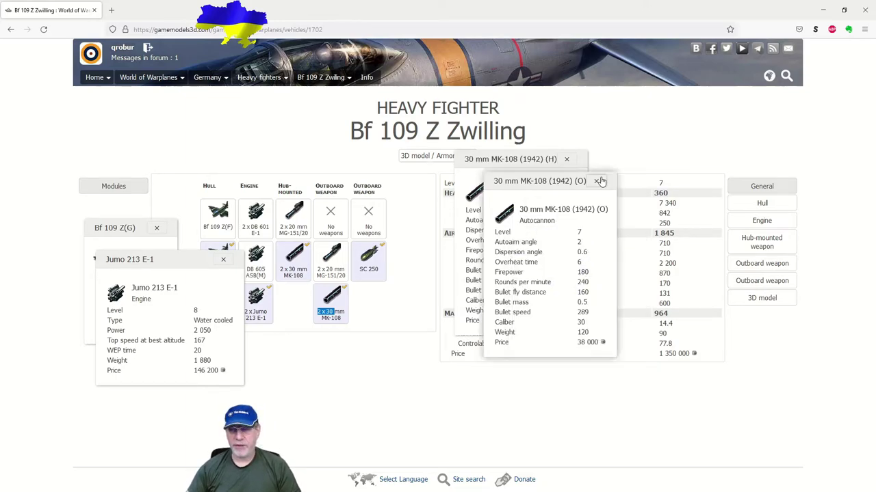
left_click(595, 181)
left_click(567, 159)
left_click(223, 259)
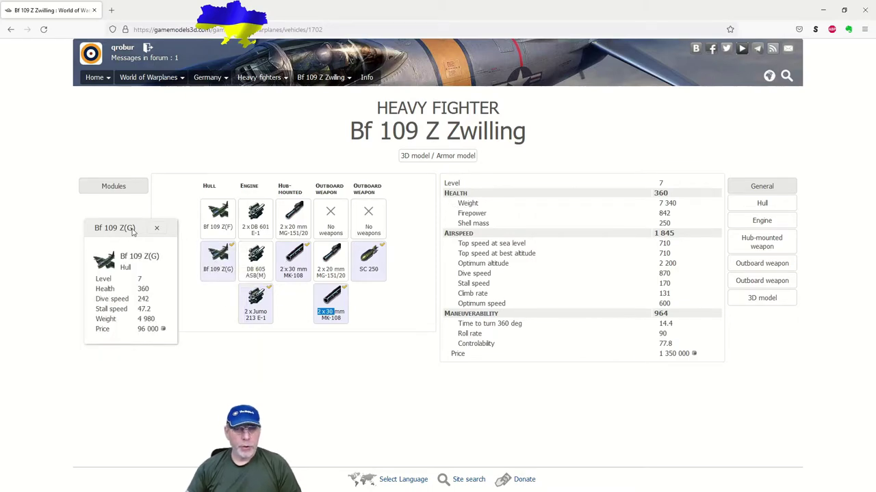
left_click(159, 230)
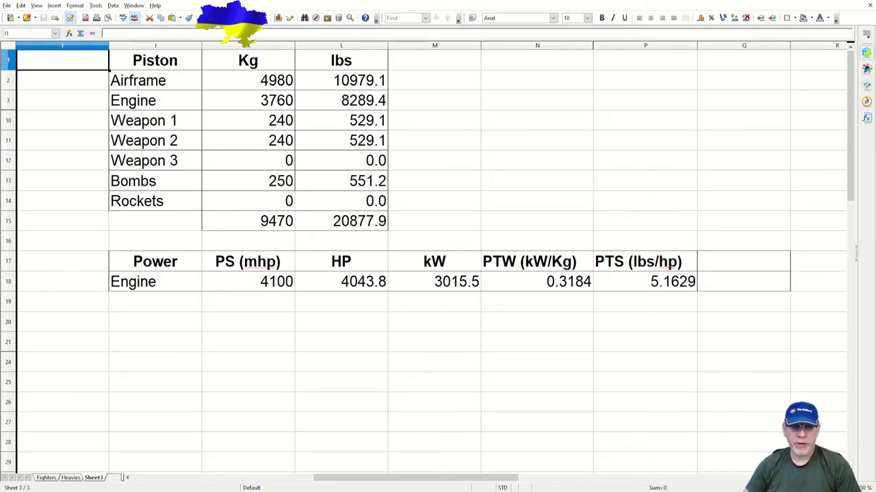
Walk through Sheet3's component weights, the 9470 kg (20877.9 lb) total and the engine's 4100 PS.
left_click(205, 82)
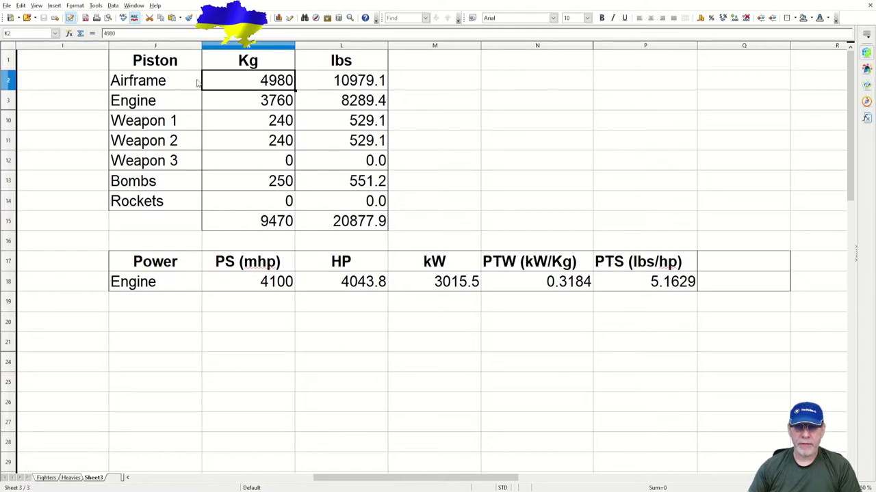
left_click(86, 80)
left_click(171, 82)
left_click(244, 85)
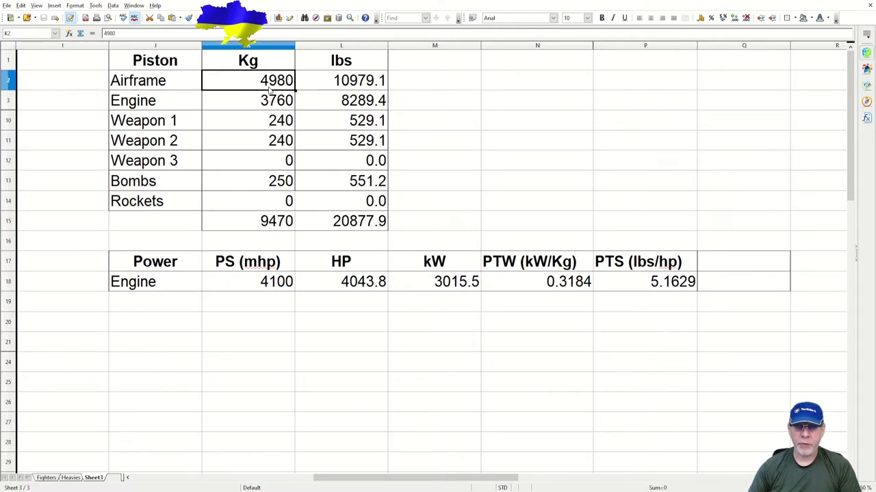
left_click(168, 108)
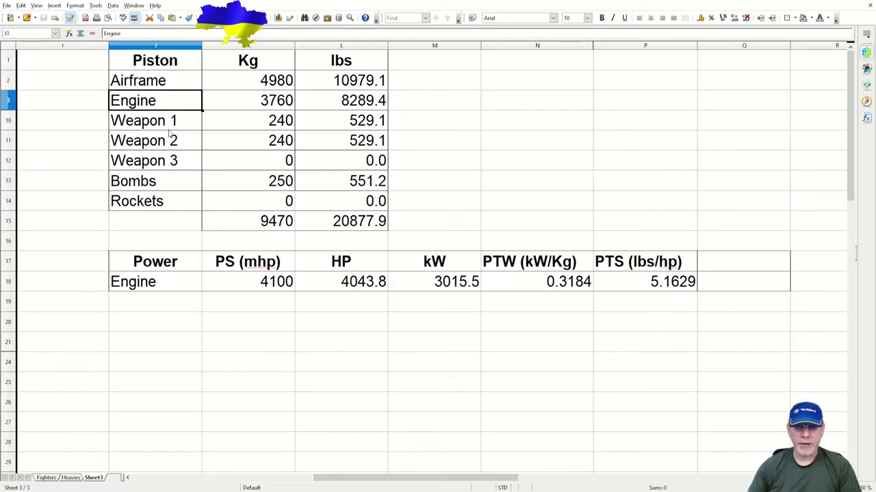
left_click(169, 129)
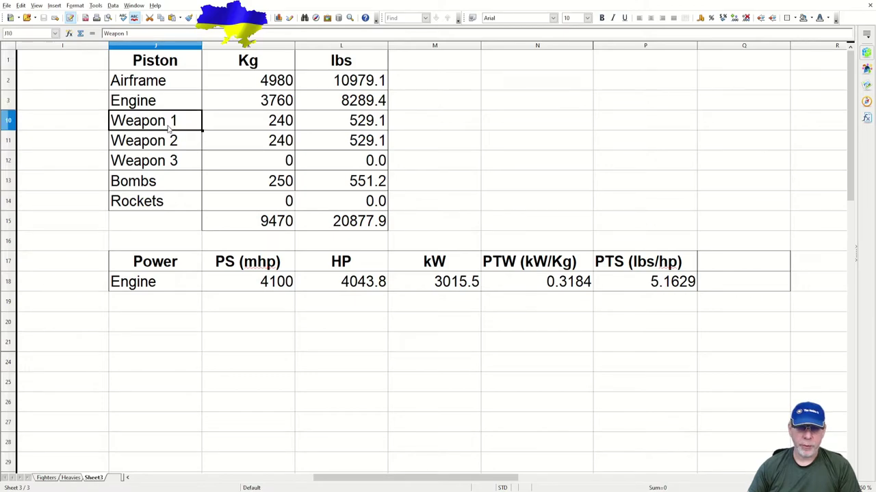
left_click(171, 182)
left_click(264, 228)
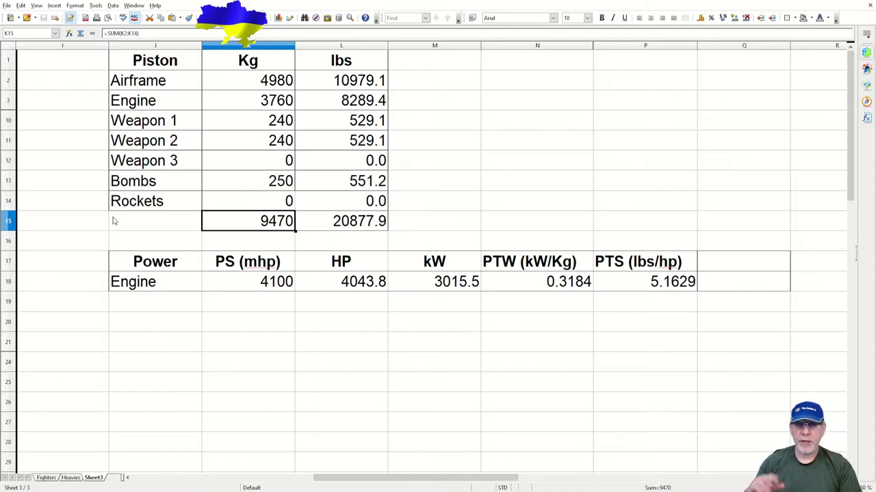
left_click(362, 227)
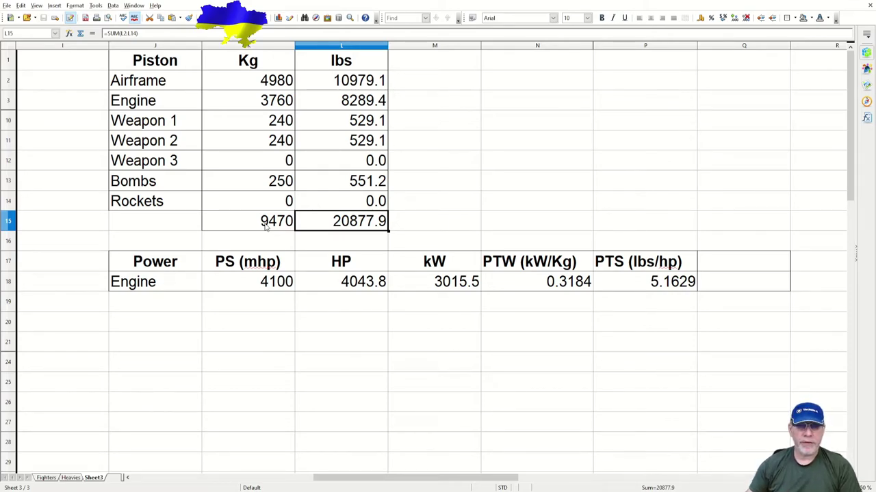
left_click(245, 243)
left_click(253, 285)
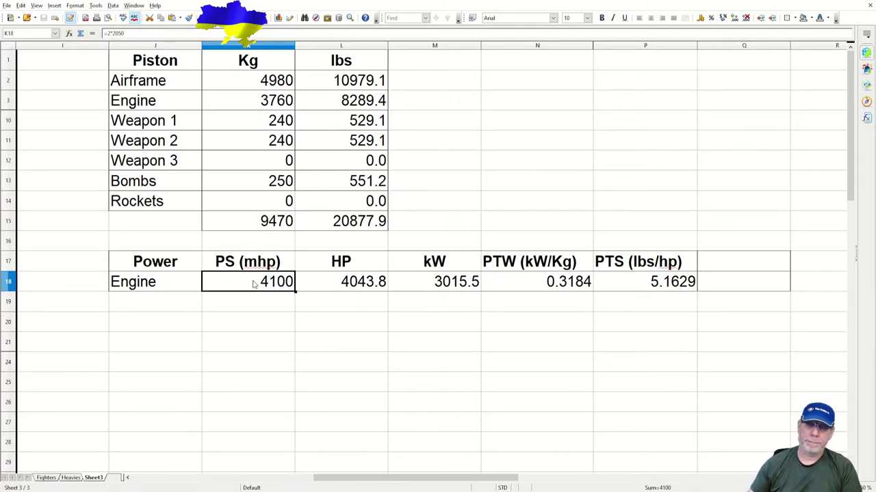
left_click(317, 289)
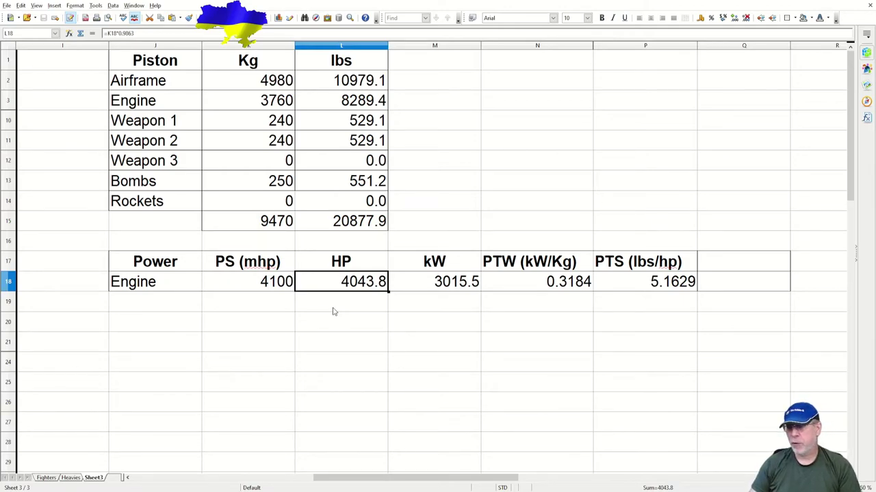
left_click(456, 285)
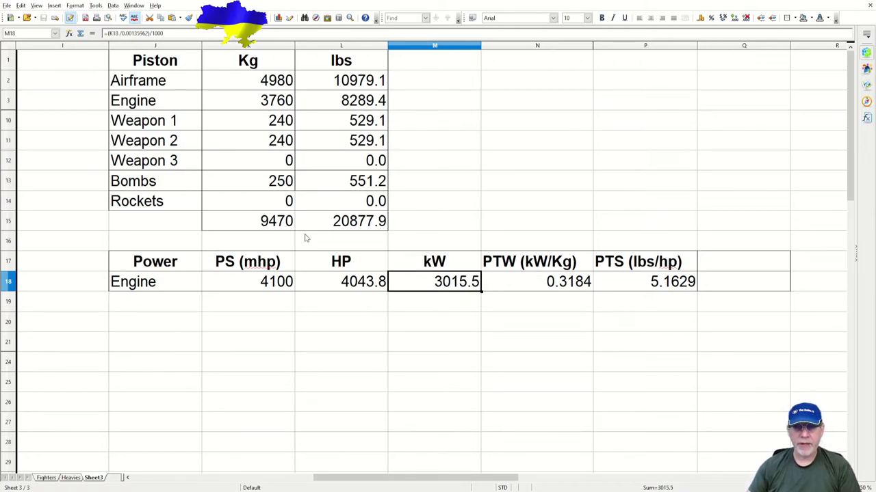
left_click(279, 227)
left_click(536, 289)
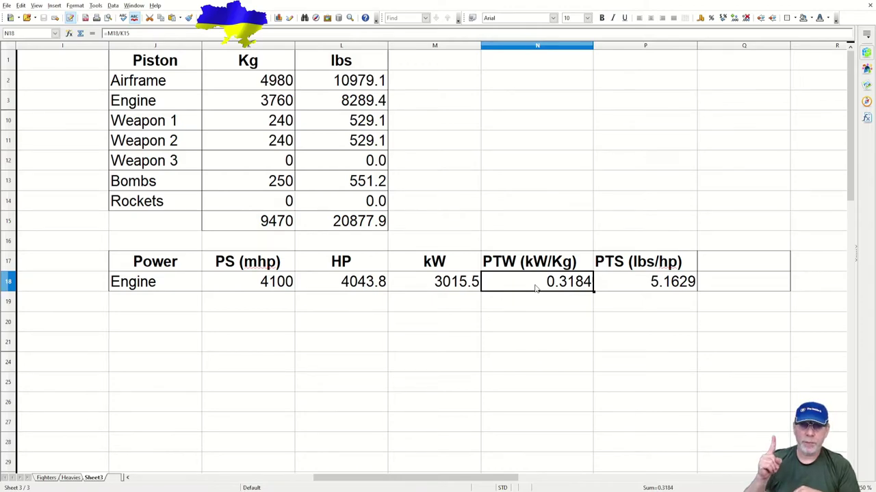
left_click(620, 284)
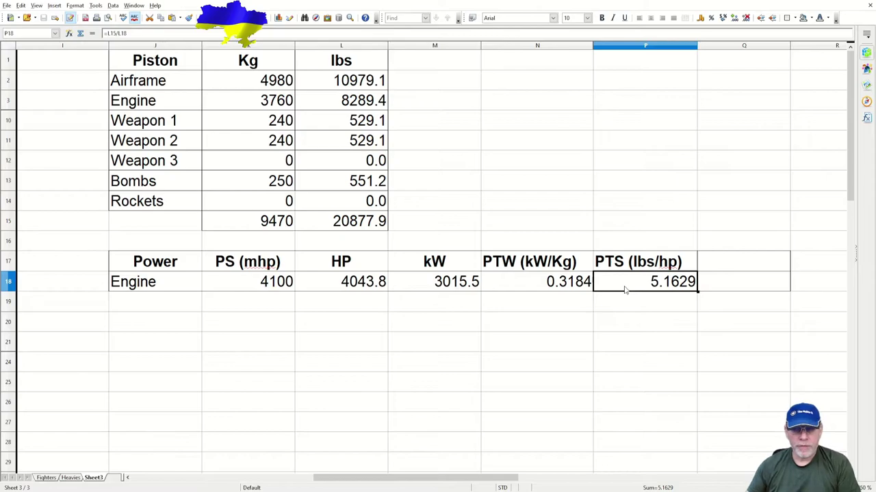
Open the Heavies sheet and scroll down to the Power To Weight Ratios rows 52–53.
left_click(78, 478)
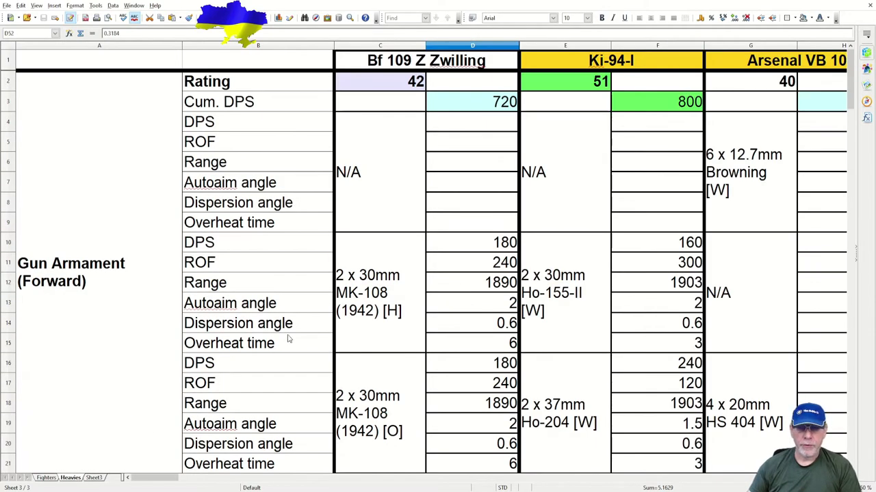
scroll(397, 293, "down", 8)
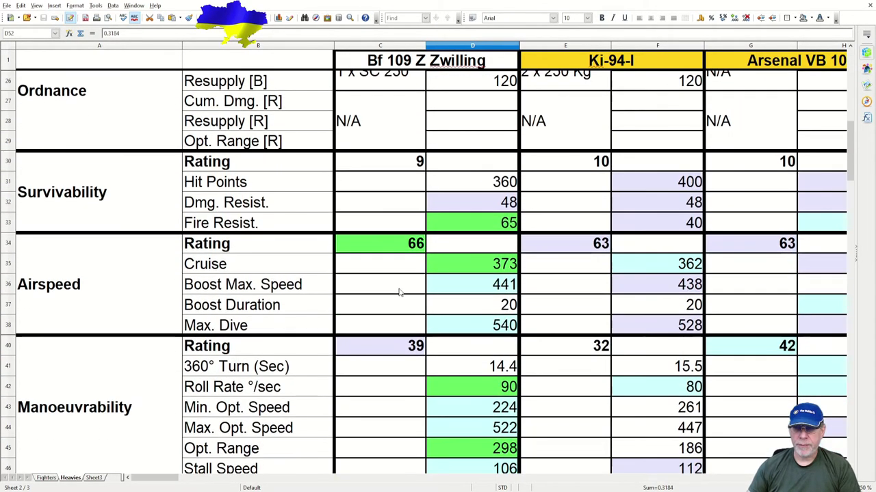
scroll(400, 293, "down", 5)
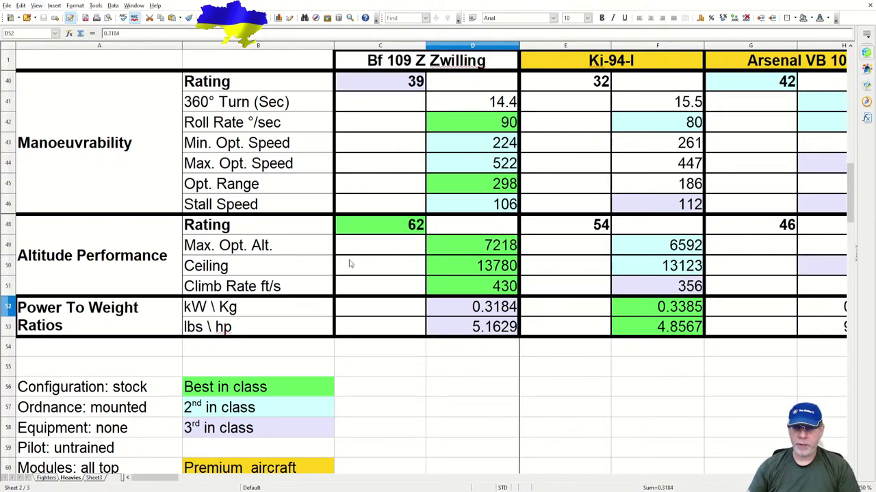
scroll(495, 281, "down", 5, "ctrl")
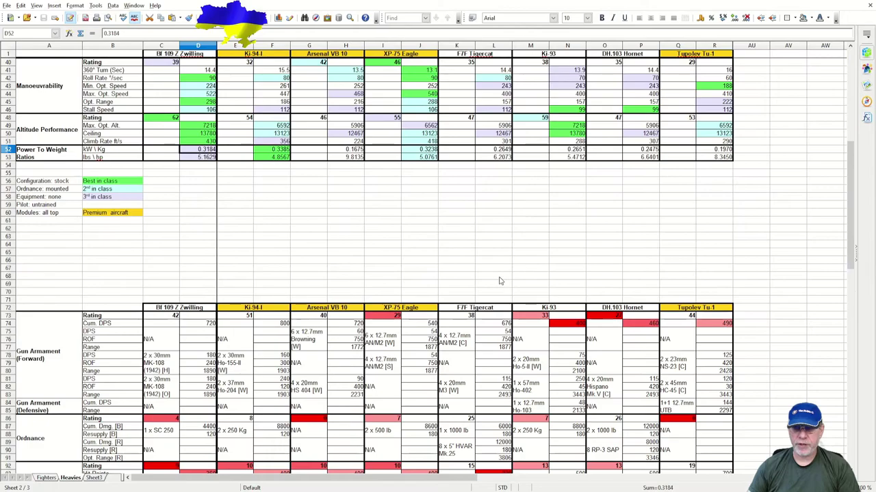
scroll(496, 281, "down", 1)
scroll(412, 273, "up", 11)
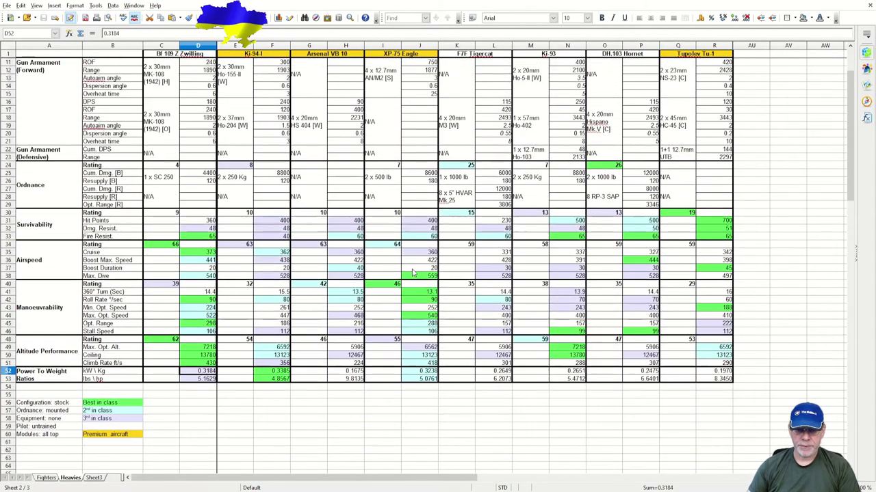
scroll(412, 273, "up", 3)
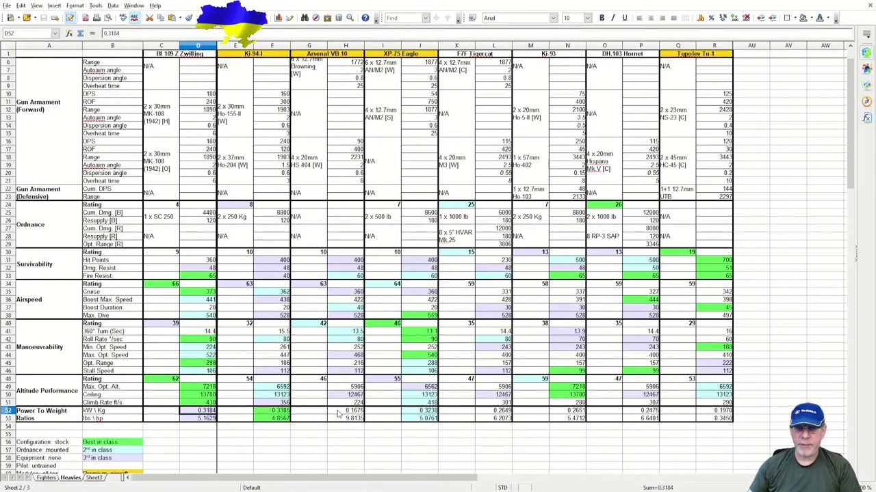
scroll(341, 414, "down", 3)
scroll(340, 414, "down", 17)
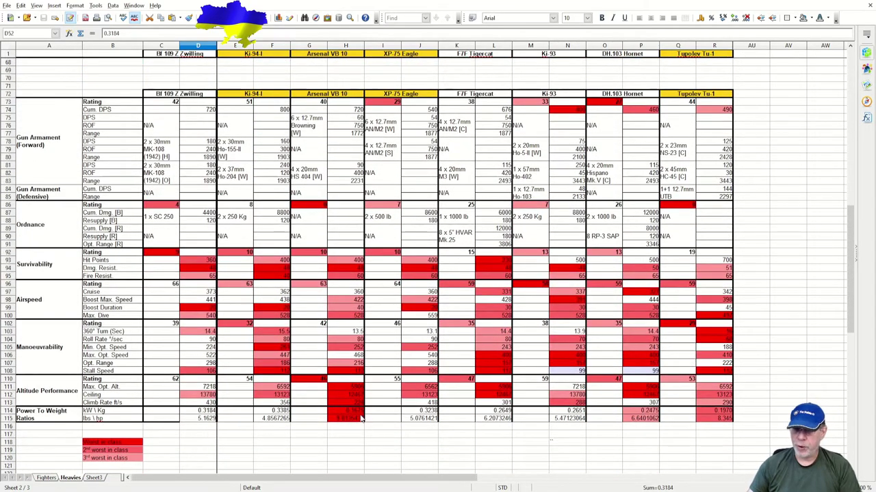
scroll(335, 445, "up", 3)
scroll(335, 446, "up", 17)
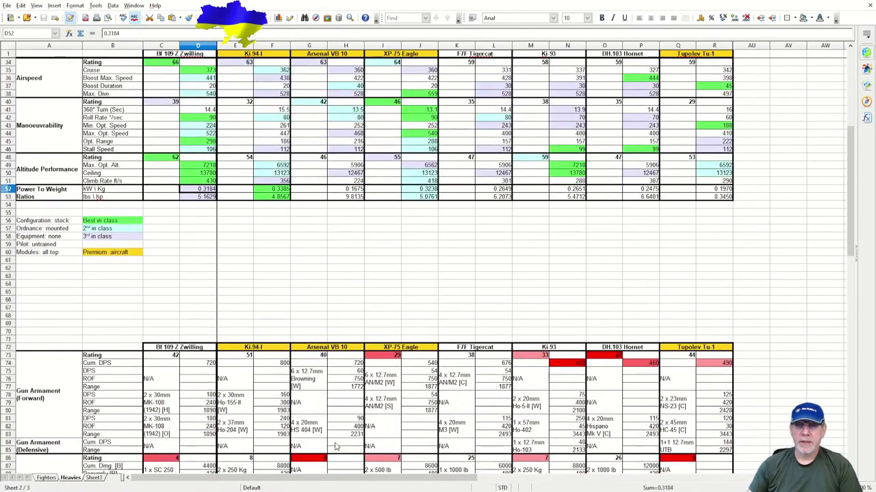
scroll(335, 446, "up", 2)
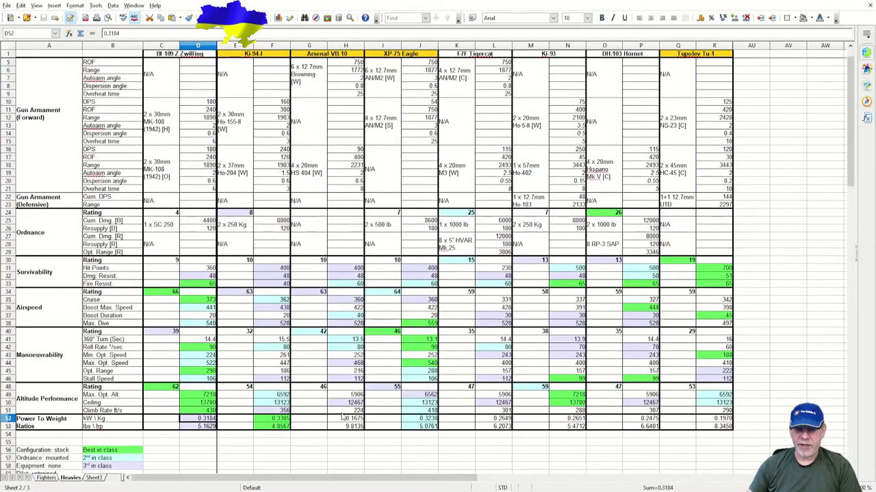
left_click(343, 410)
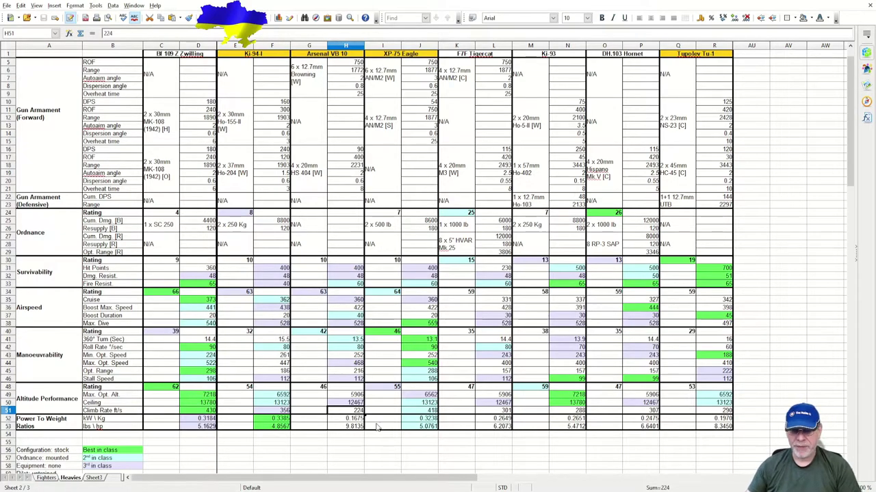
Compare kW per kg in H52, N52 and P52, then the Hornet's and Ki-93's climb rates.
left_click(349, 419)
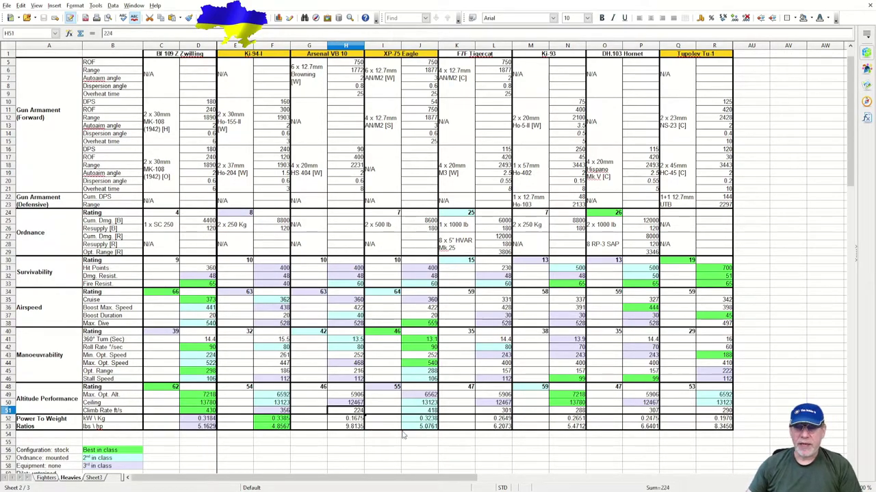
left_click(565, 419)
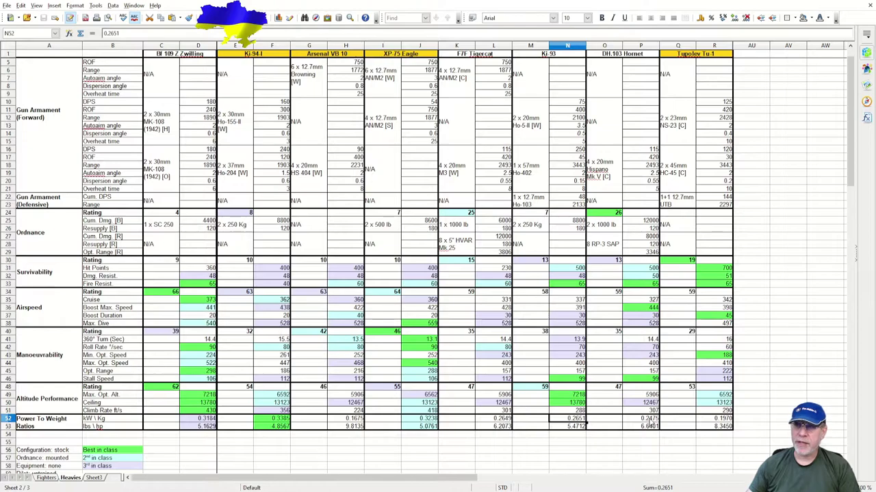
left_click(647, 419)
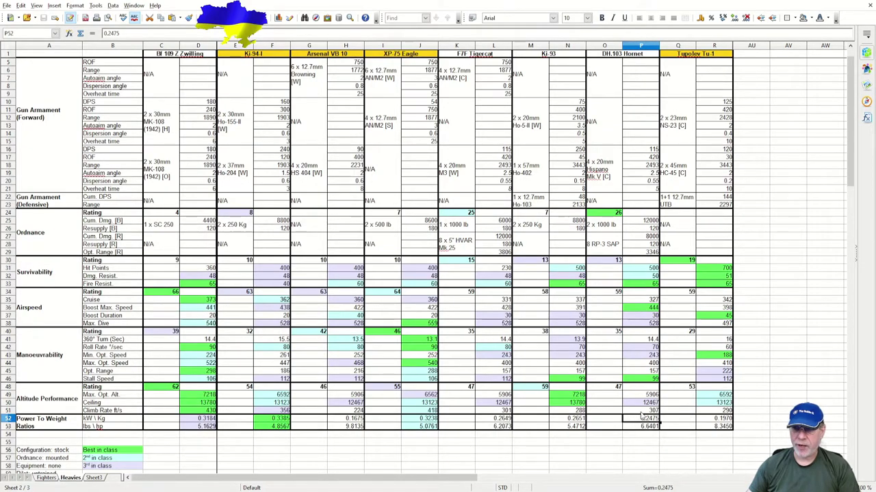
left_click(641, 413)
key("Left")
key("Left")
key("Left")
key("Left")
key("Left")
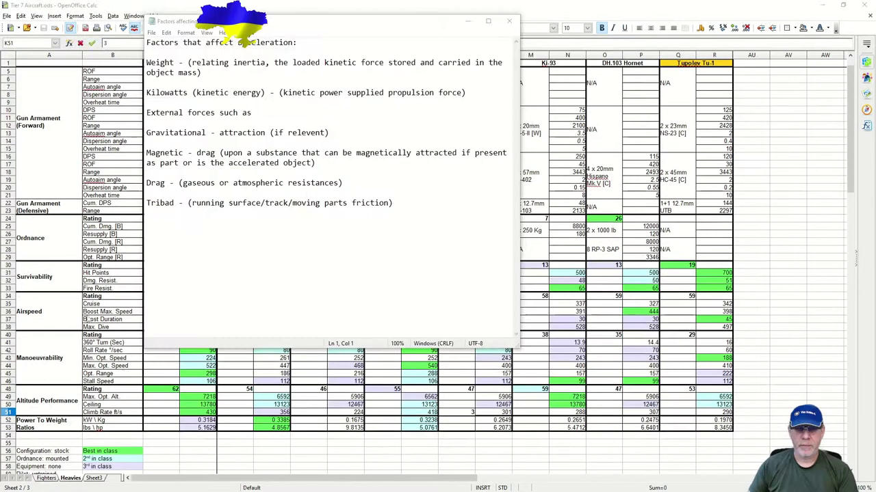
left_click(261, 291)
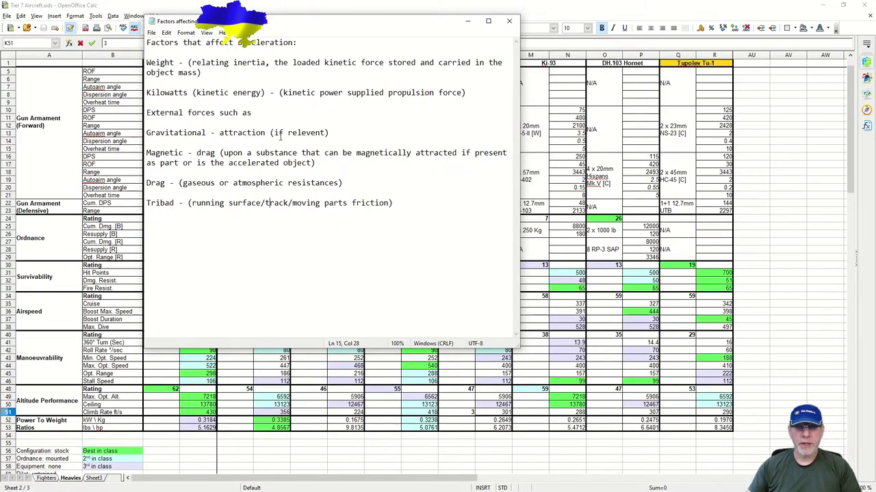
left_click(179, 133)
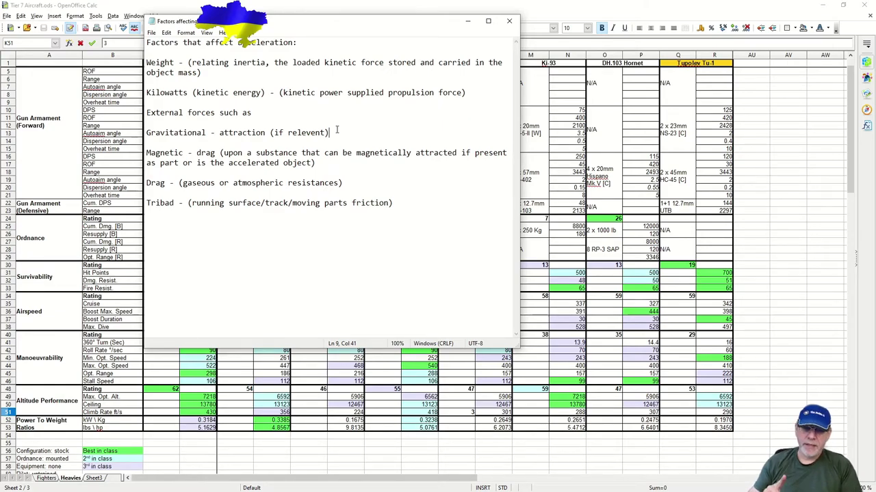
Bring the Heavies sheet forward at D56, then return to the acceleration notes.
left_click(204, 451)
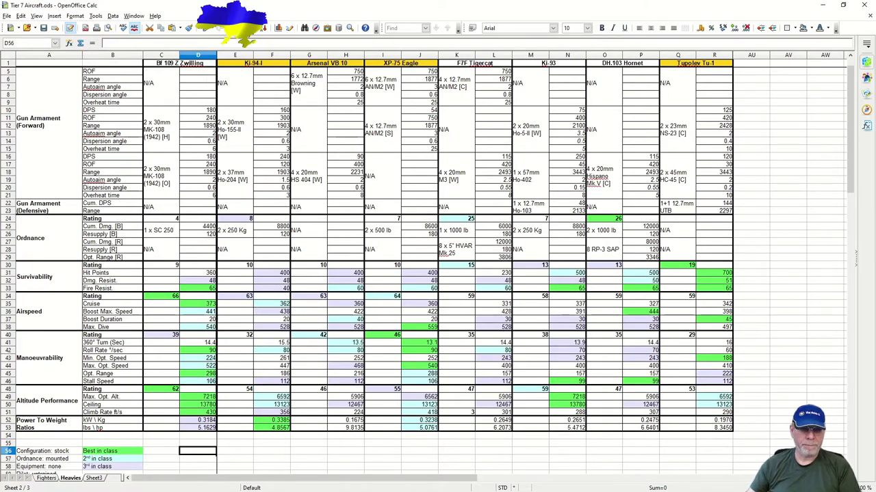
key("alt+Tab")
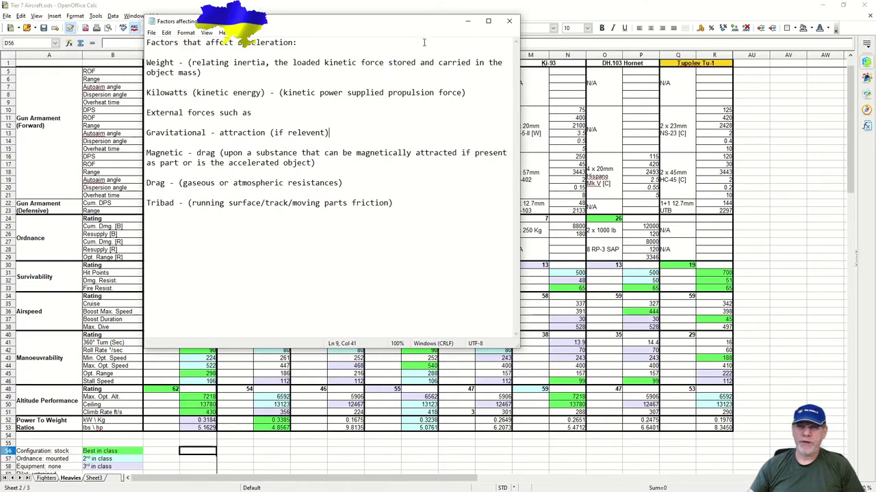
Close the acceleration notes and check the Bf 109 Z Zwilling's Power To Weight kW per kg.
left_click(510, 21)
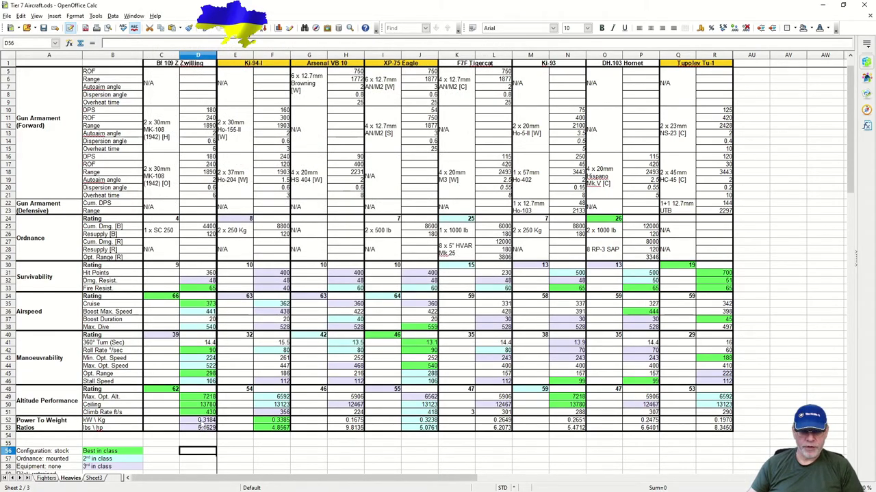
left_click(79, 427)
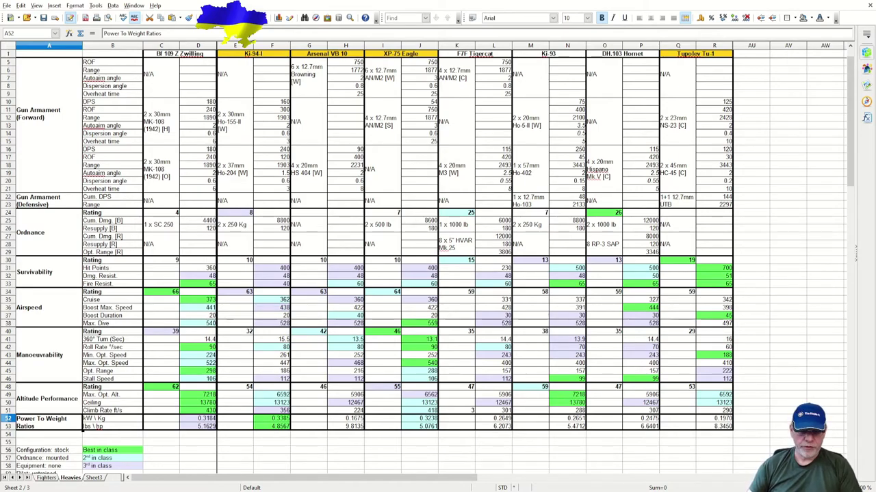
left_click(205, 419)
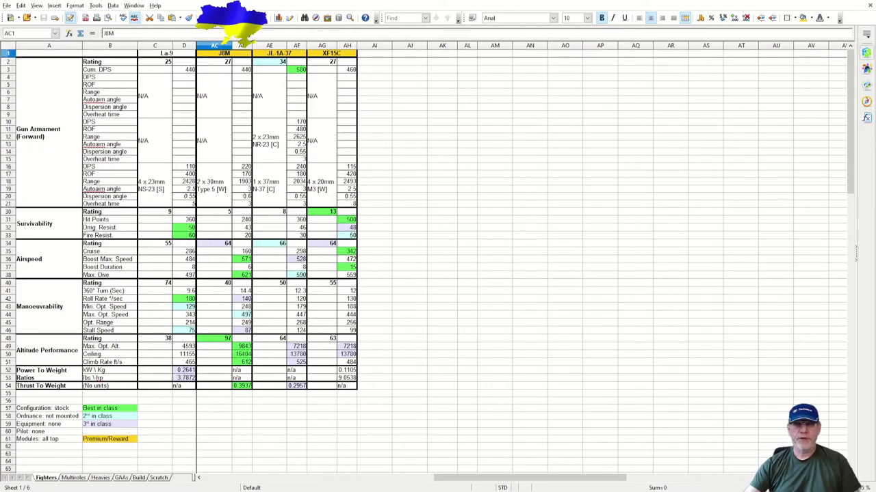
Select the J8M's columns AC–AD and review its n/a power-to-weight and 0.3937 thrust-to-weight cells.
left_click_drag(215, 45, 241, 45)
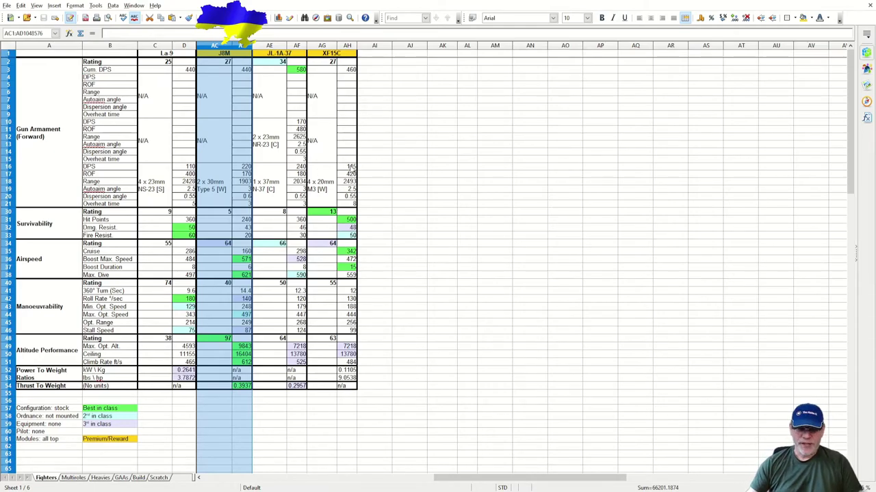
left_click(240, 371)
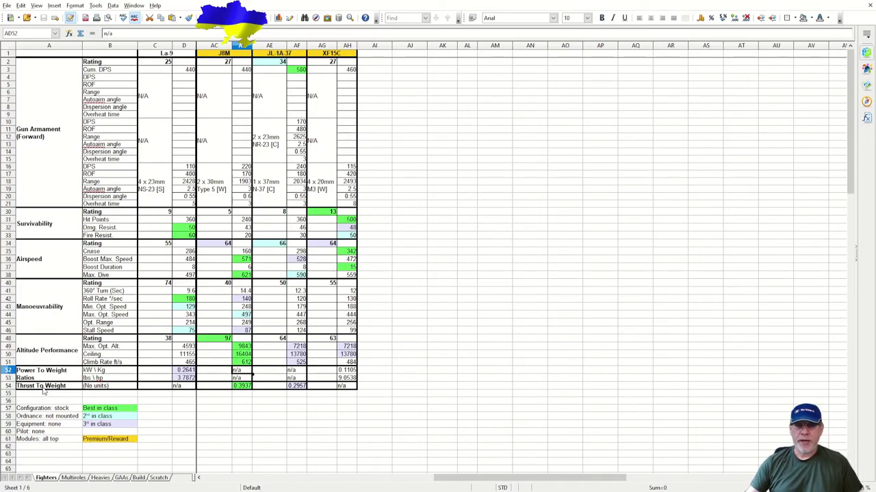
left_click(43, 388)
left_click(236, 387)
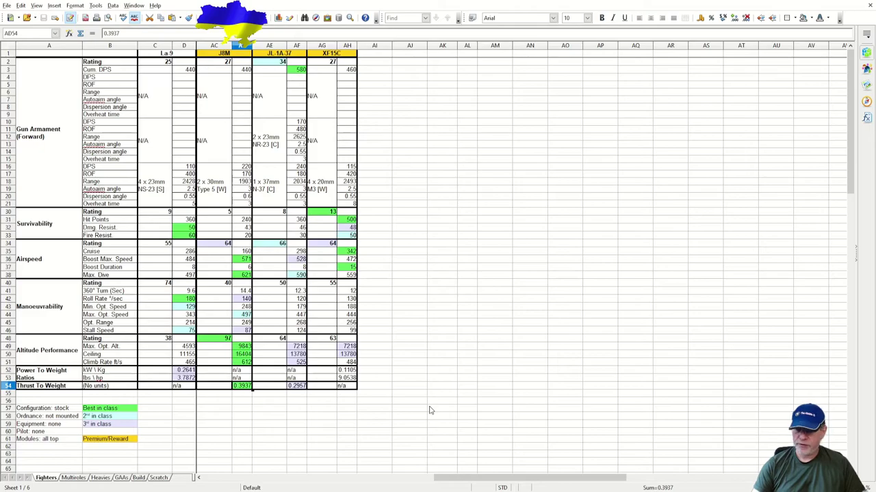
key("Left")
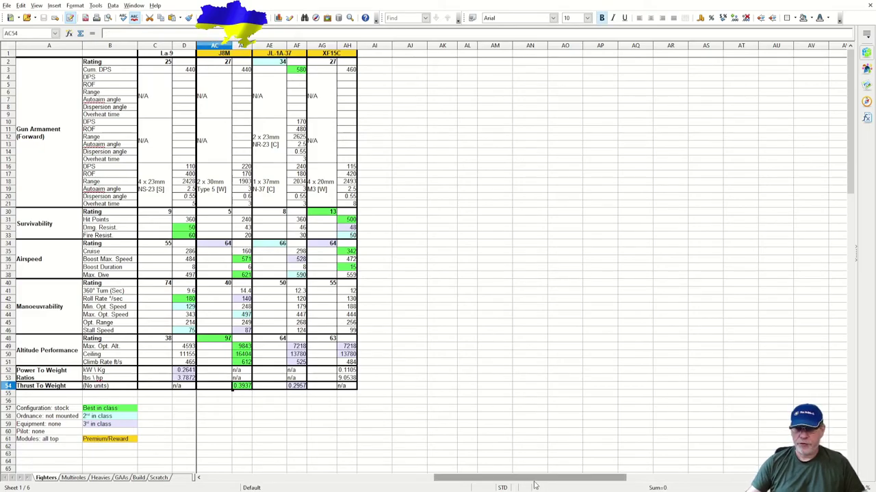
left_click_drag(535, 482, 310, 479)
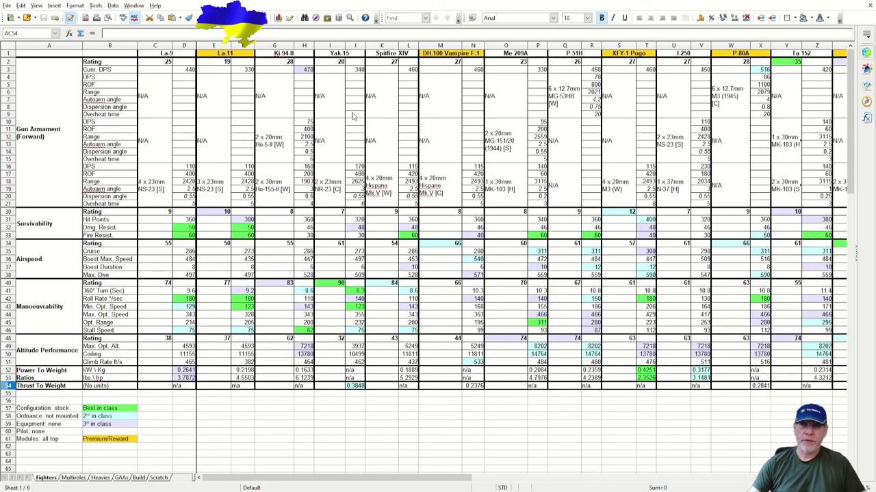
left_click(354, 387)
key("Right")
key("Right")
key("Right")
key("Right")
key("Right")
key("Right")
key("Right")
key("Right")
key("Right")
key("Right")
key("Right")
key("Right")
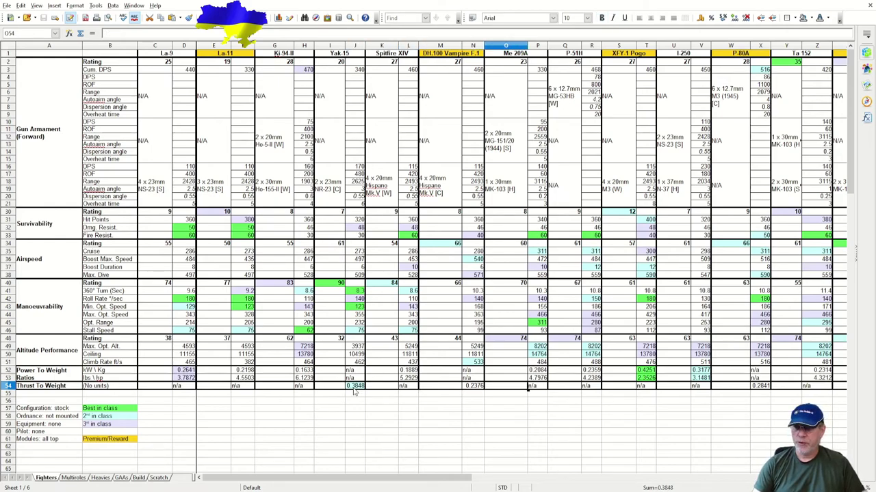
key("Right")
key("Right")
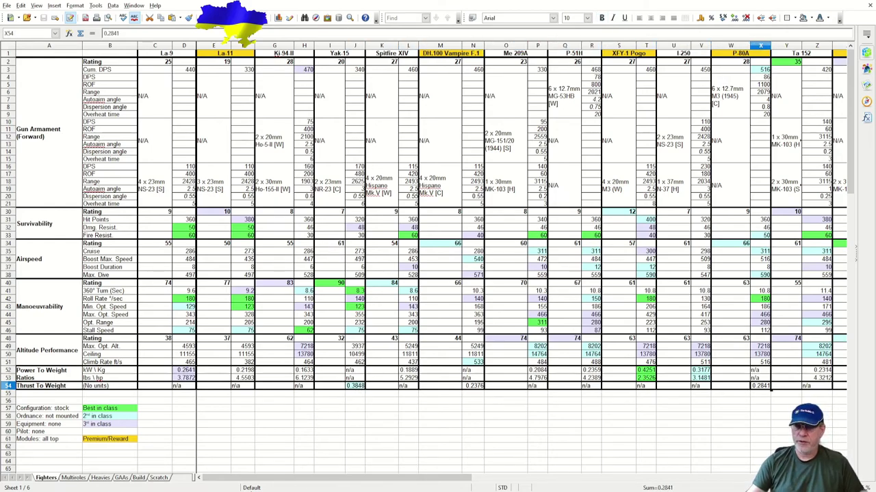
left_click_drag(289, 485, 253, 488)
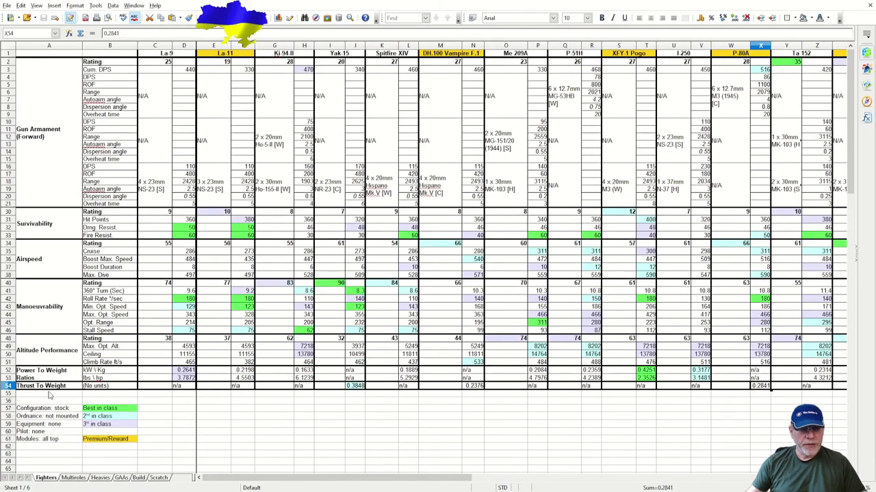